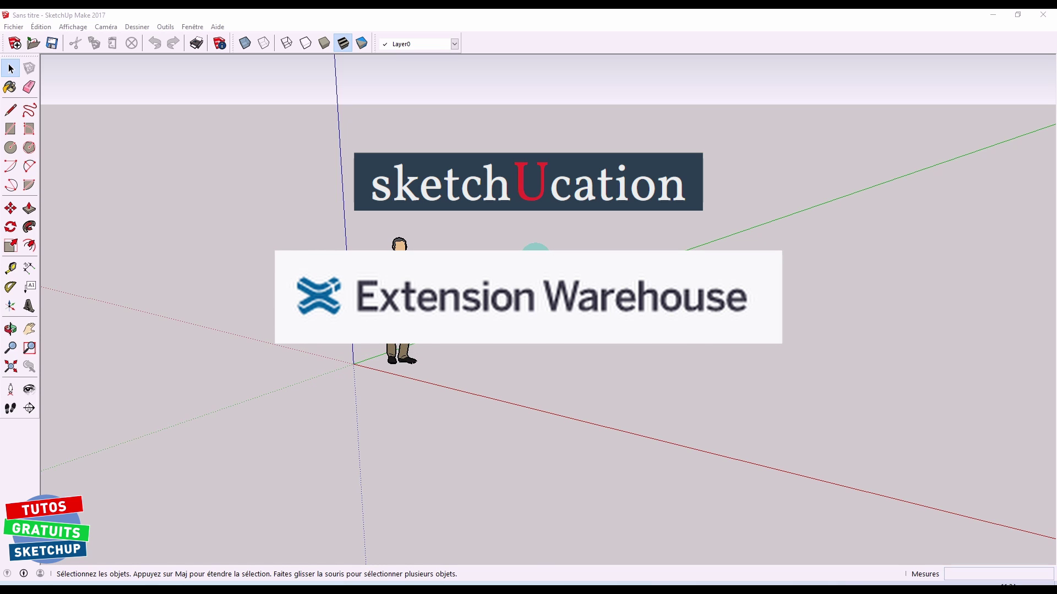
Open sketchucation.com from the browser's search results and log in to the SketchUcation account.
{"action": "left_click", "coordinate": [584, 584]}
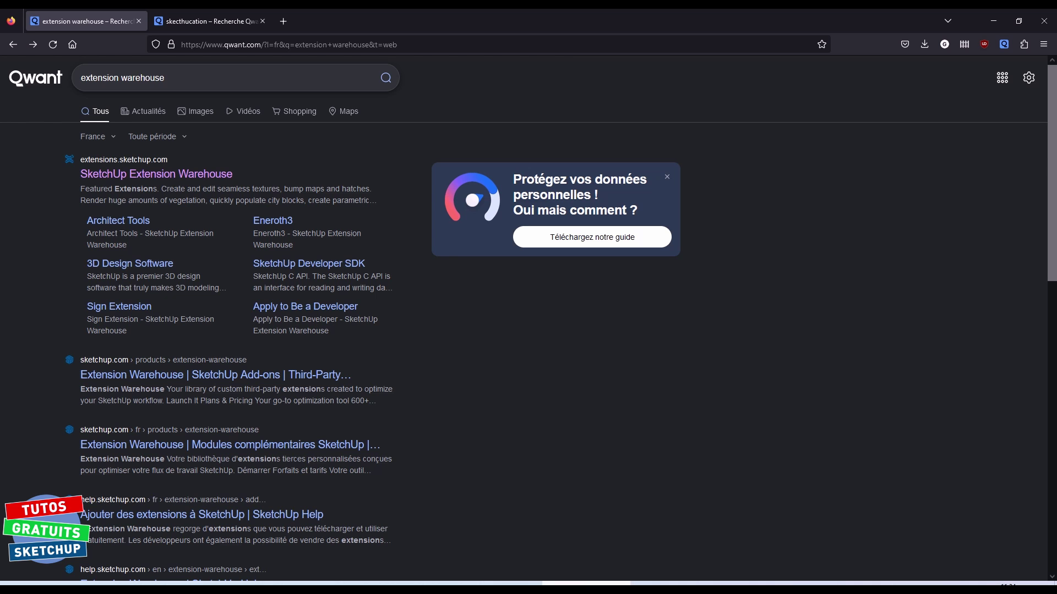
{"action": "left_click", "coordinate": [198, 25]}
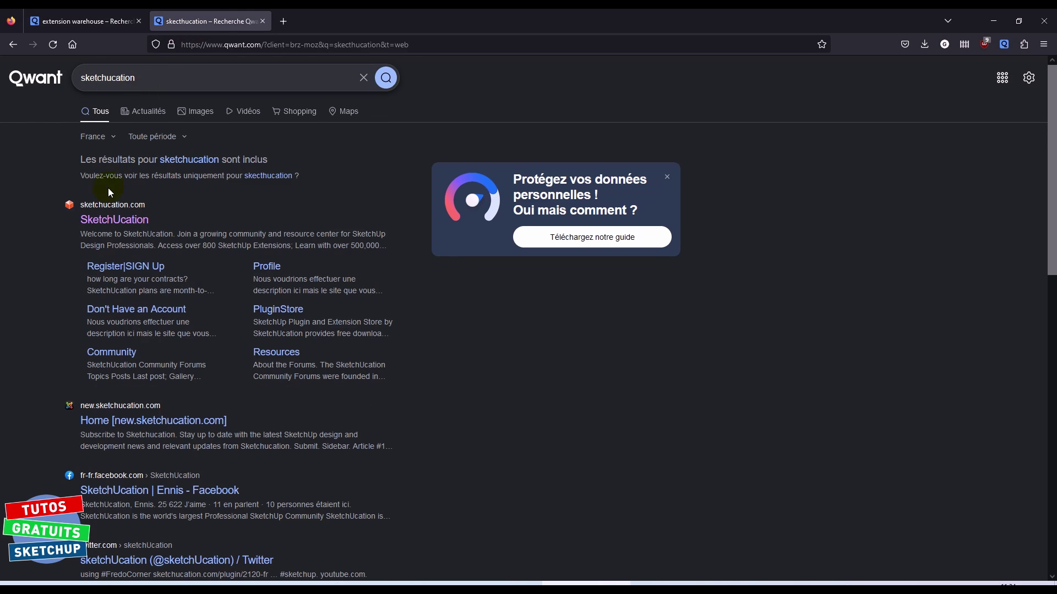
{"action": "left_click", "coordinate": [110, 220]}
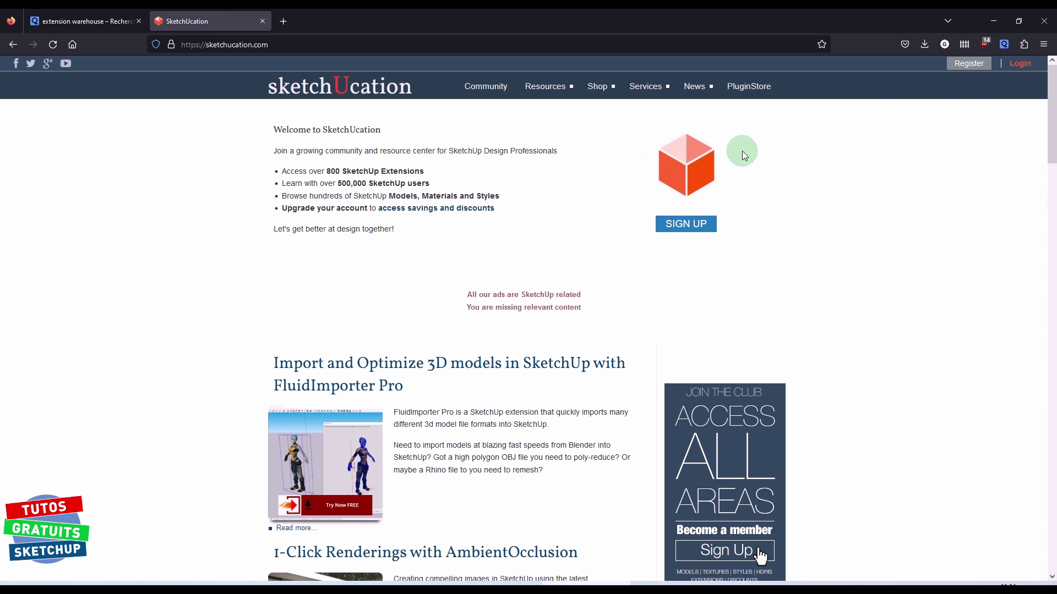
{"action": "left_click", "coordinate": [970, 70]}
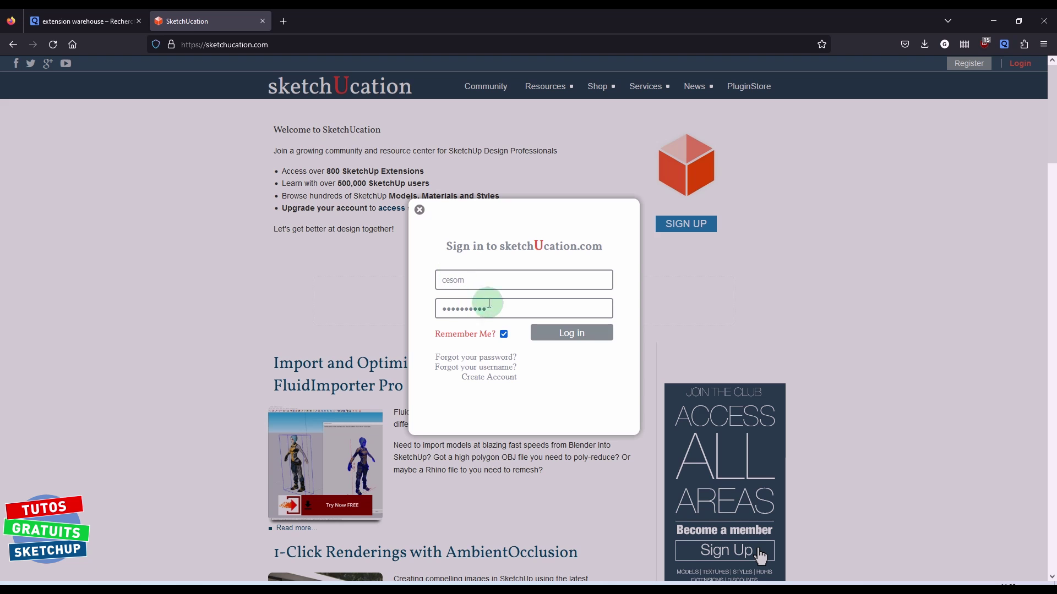
{"action": "left_click", "coordinate": [571, 333]}
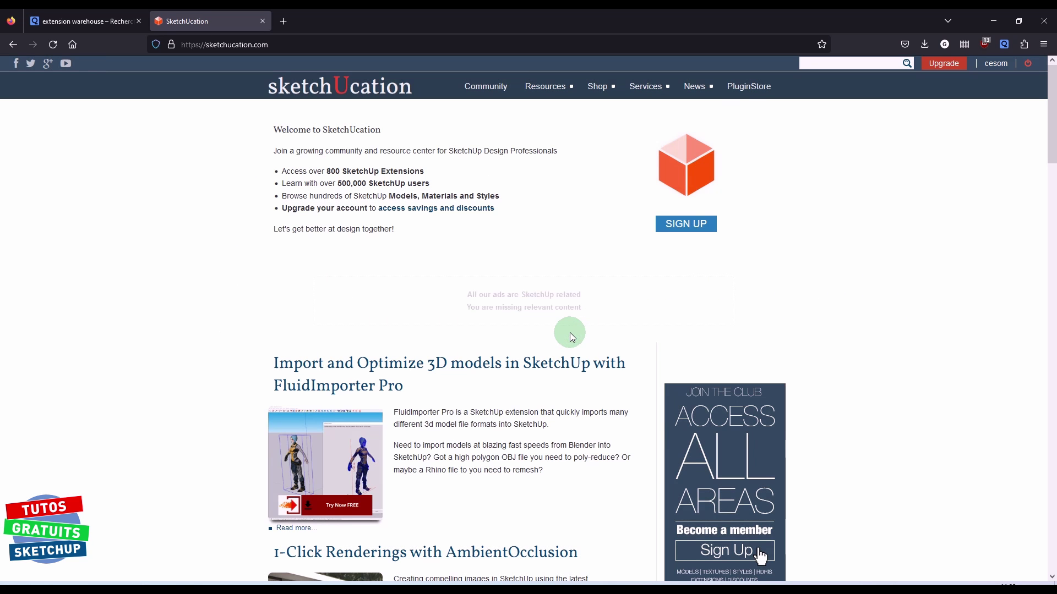
Search the SketchUcation PluginStore for 'truebend'.
{"action": "left_click", "coordinate": [752, 89]}
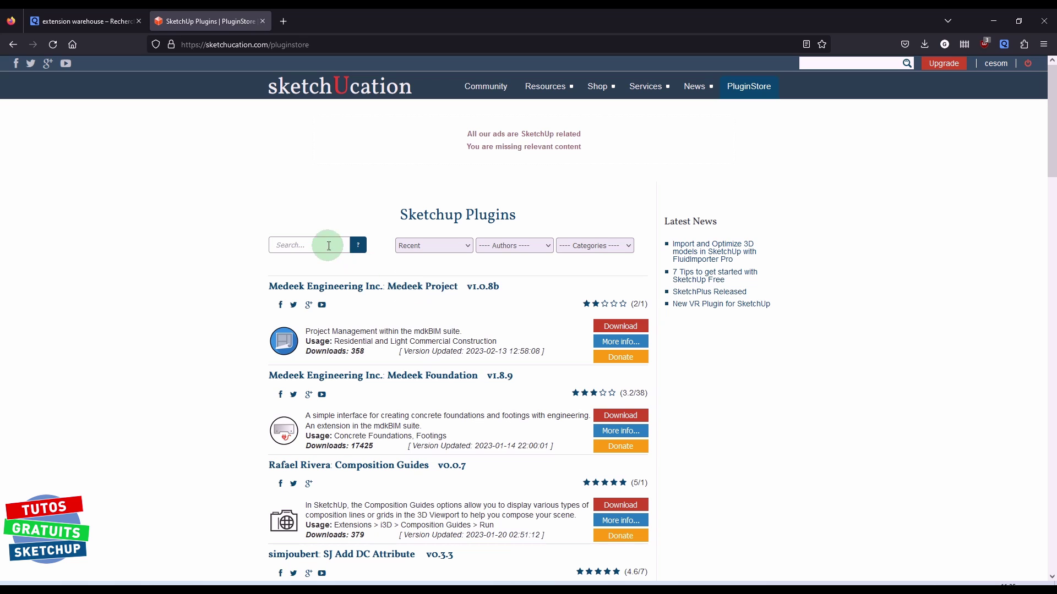
{"action": "left_click", "coordinate": [328, 245]}
{"action": "type", "text": "truebend"}
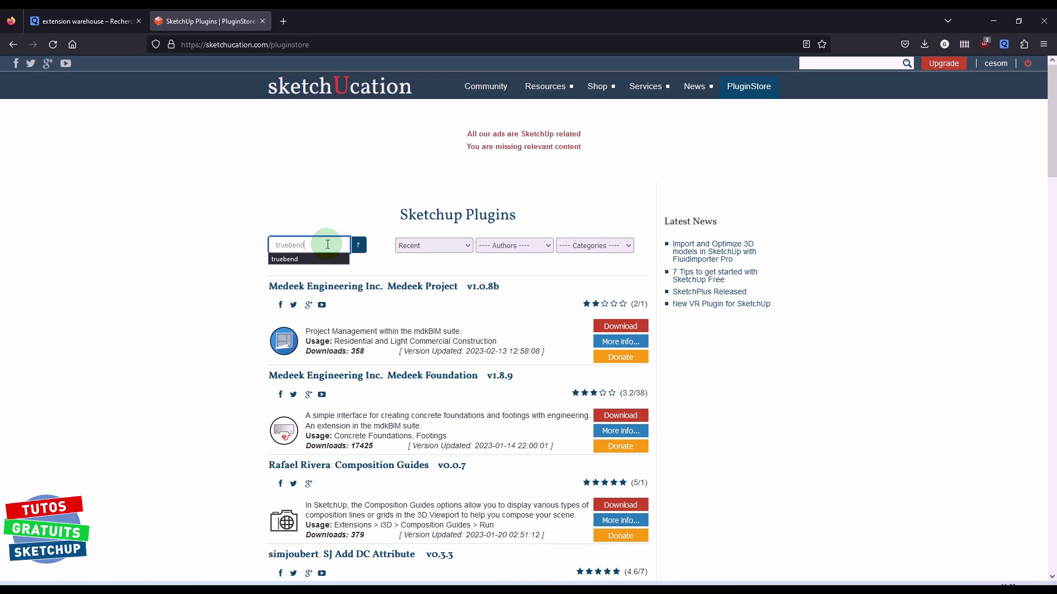
{"action": "key", "text": "Return"}
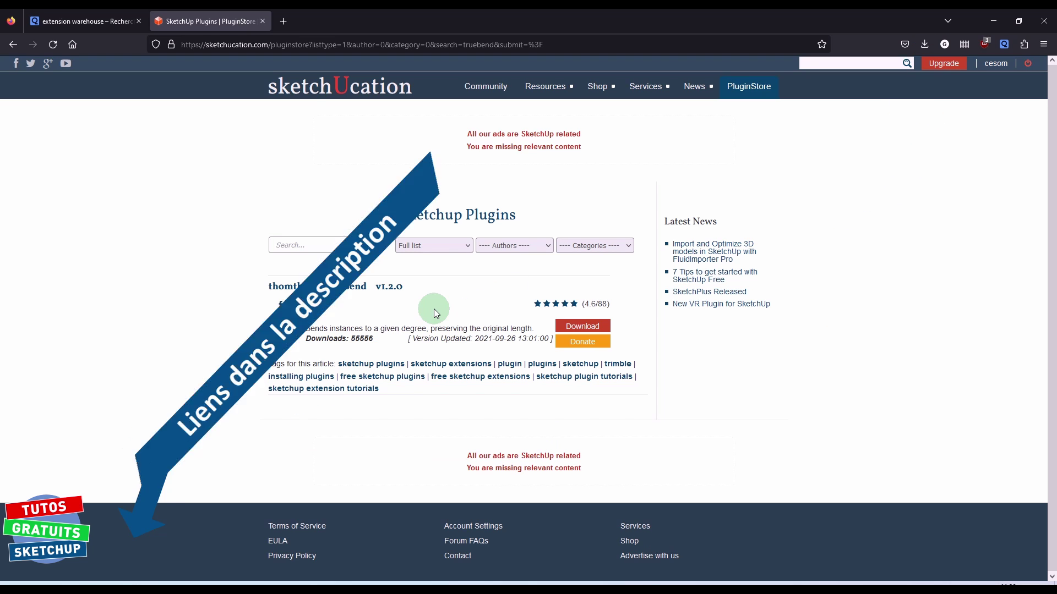
Download tt_truebend_v1.2.0.rbz, then return to the Qwant search results tab.
{"action": "left_click", "coordinate": [581, 325]}
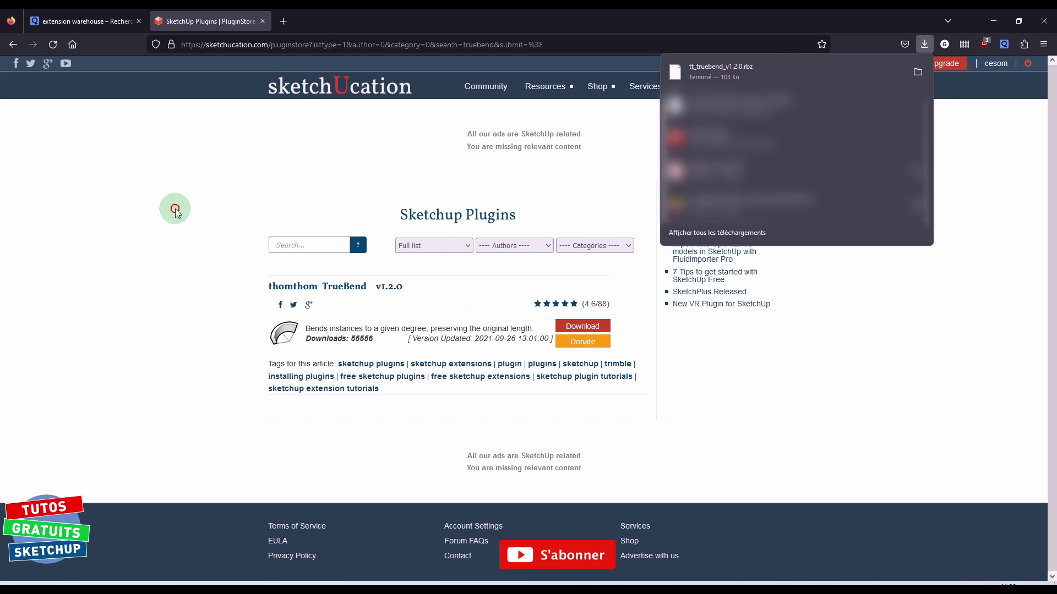
{"action": "left_click", "coordinate": [165, 199]}
{"action": "left_click", "coordinate": [86, 22]}
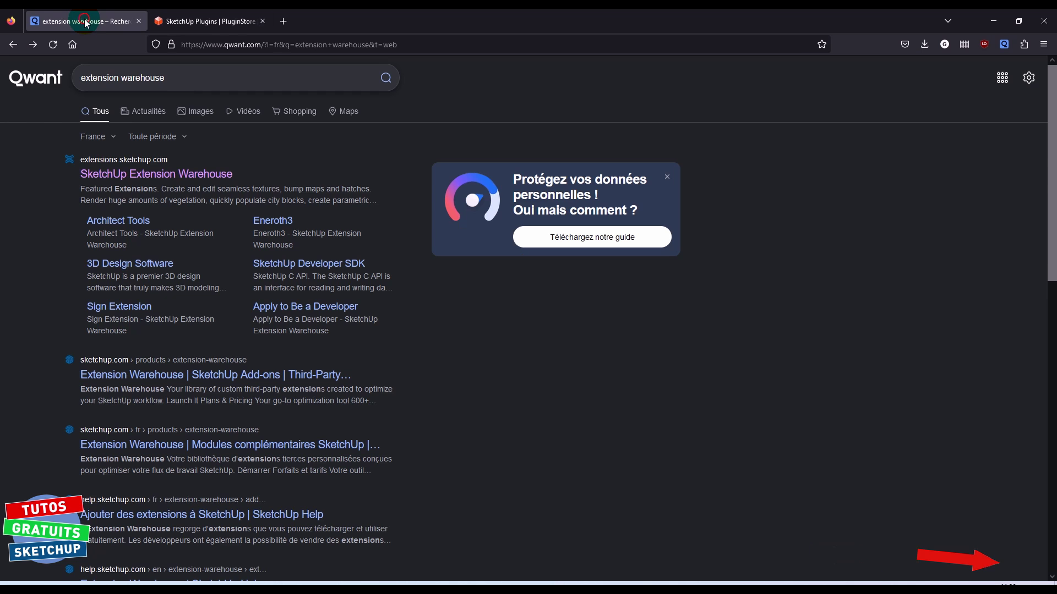
{"action": "left_click", "coordinate": [353, 578]}
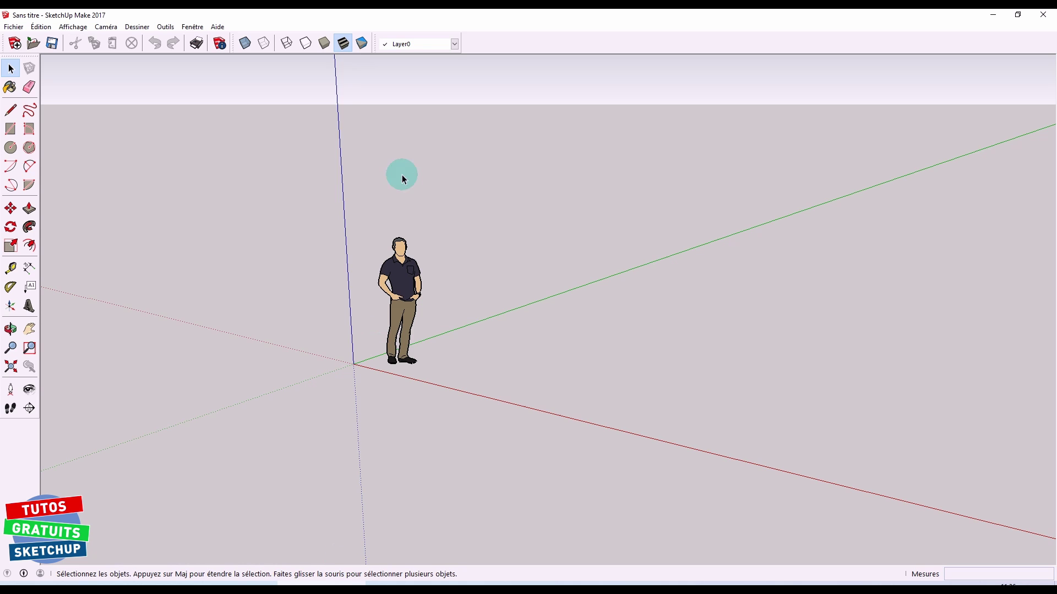
{"action": "left_click", "coordinate": [192, 26]}
{"action": "left_click", "coordinate": [213, 124]}
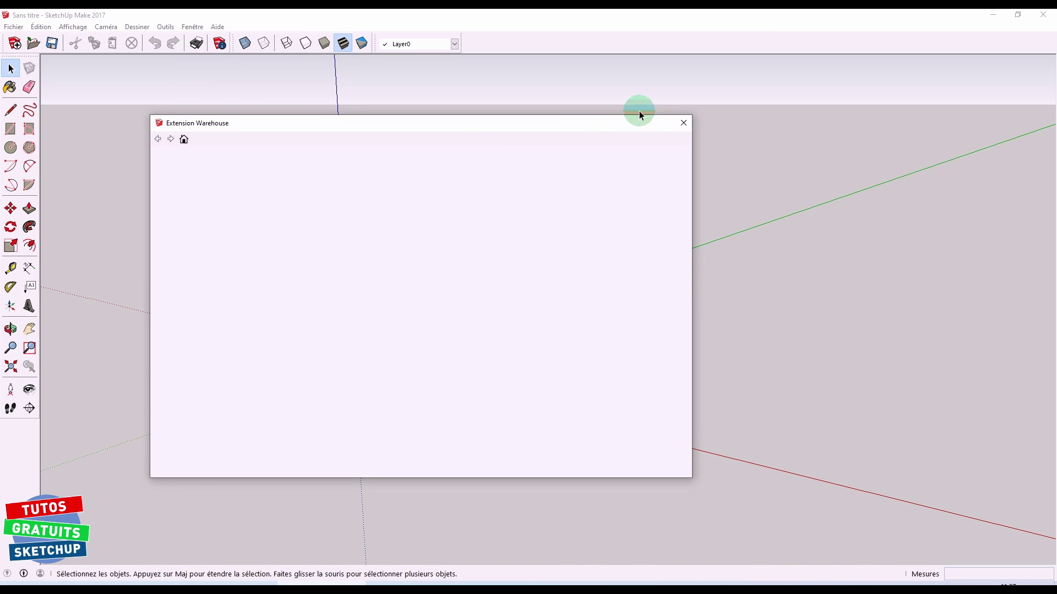
{"action": "left_click", "coordinate": [682, 121]}
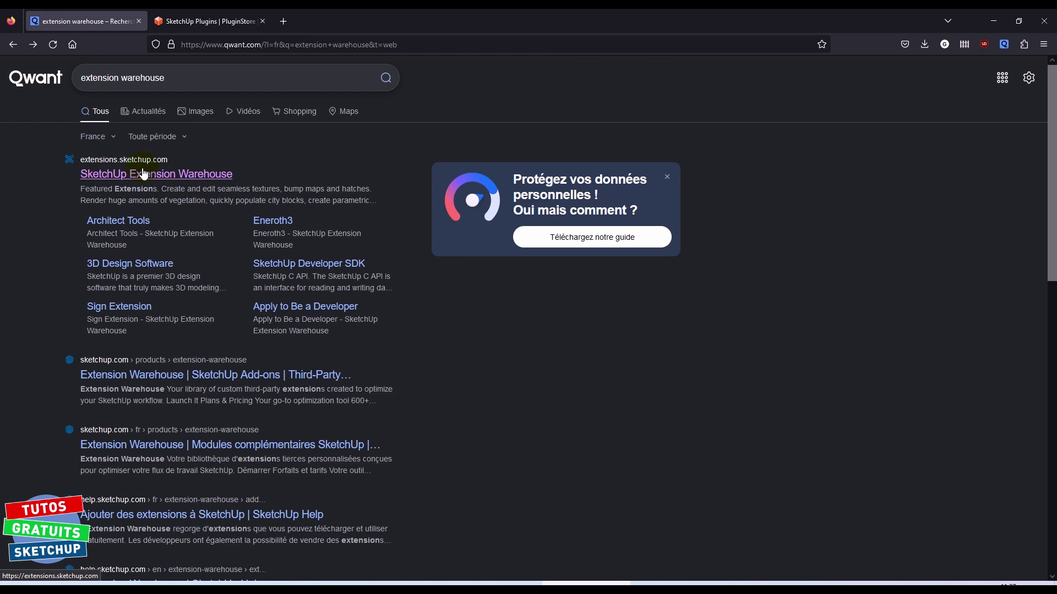
Open the SketchUp Extension Warehouse site from the search results and sign in to an account.
{"action": "left_click", "coordinate": [144, 175]}
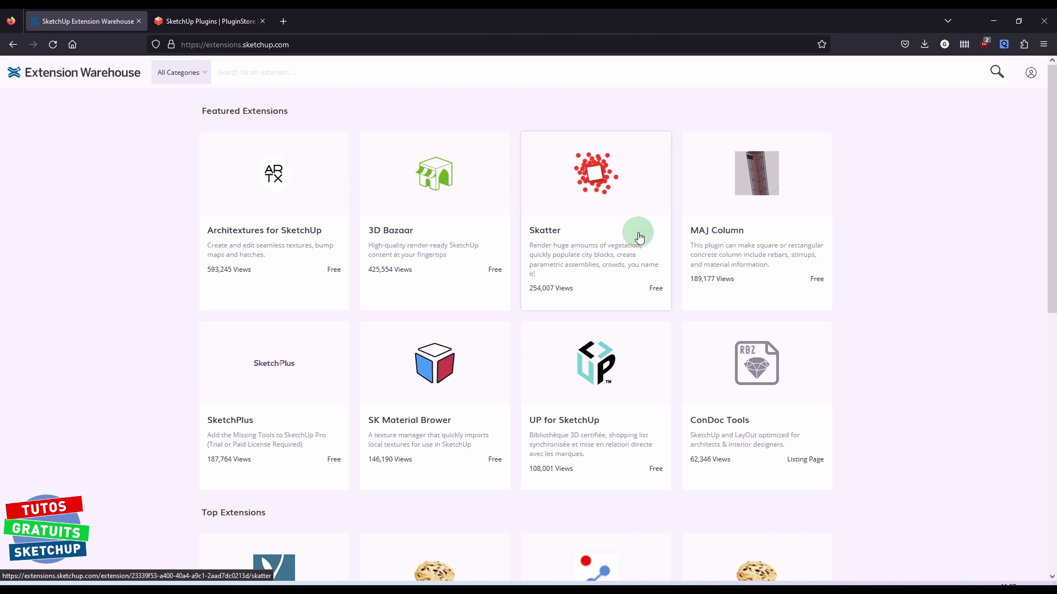
{"action": "left_click", "coordinate": [991, 90]}
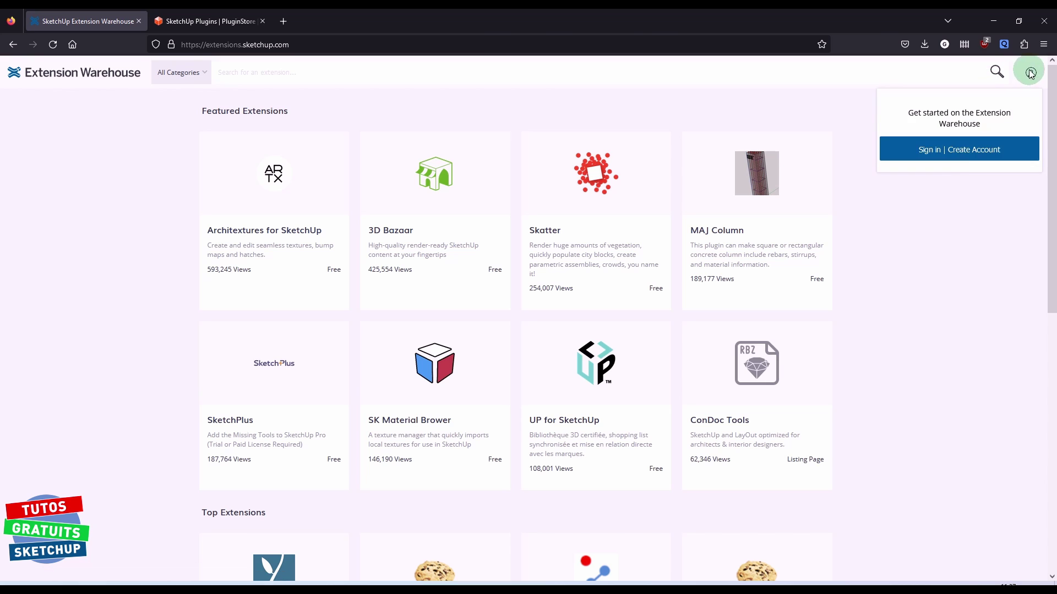
{"action": "left_click", "coordinate": [932, 154]}
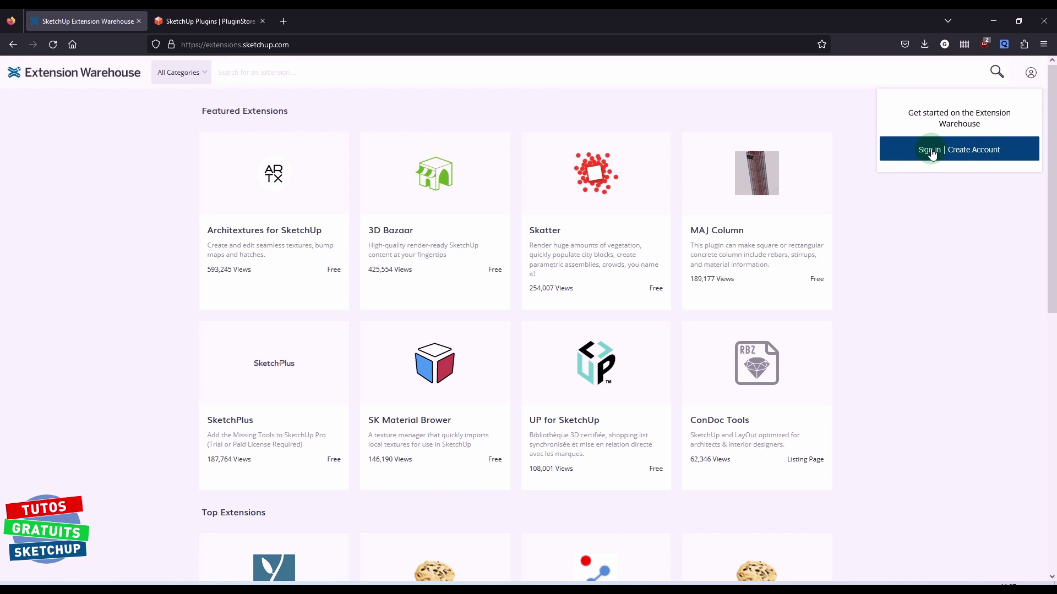
{"action": "left_click", "coordinate": [971, 155]}
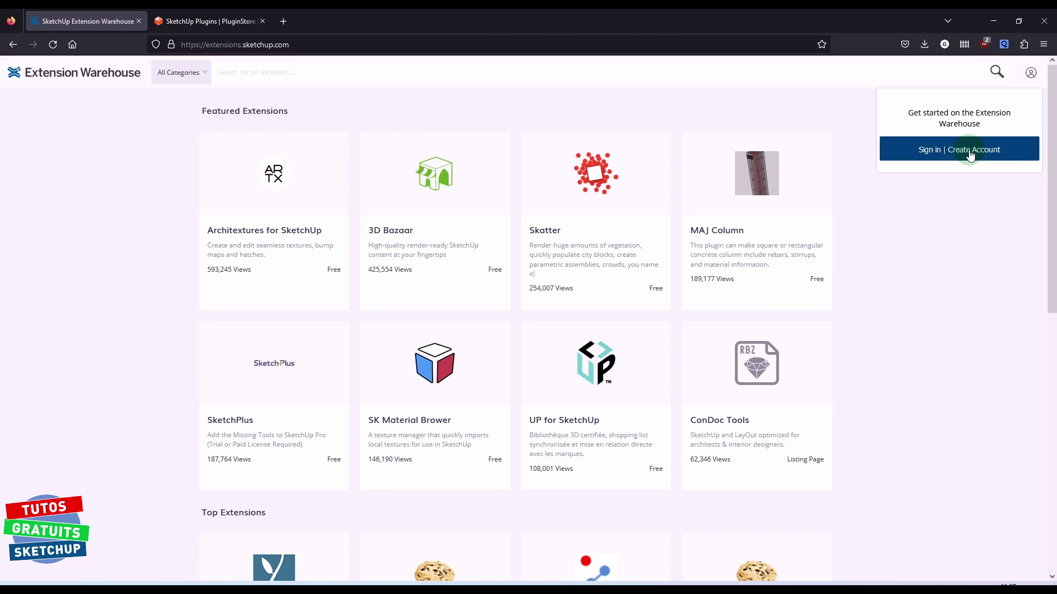
{"action": "left_click", "coordinate": [928, 153]}
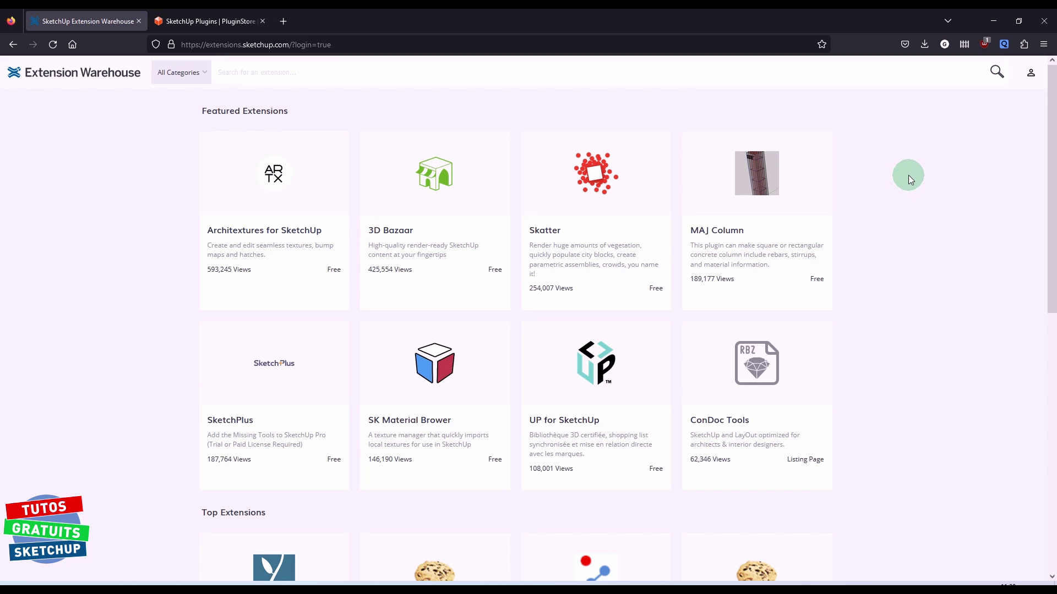
{"action": "scroll", "coordinate": [449, 259], "scroll_direction": "down", "scroll_amount": 7}
{"action": "scroll", "coordinate": [452, 275], "scroll_direction": "up", "scroll_amount": 5}
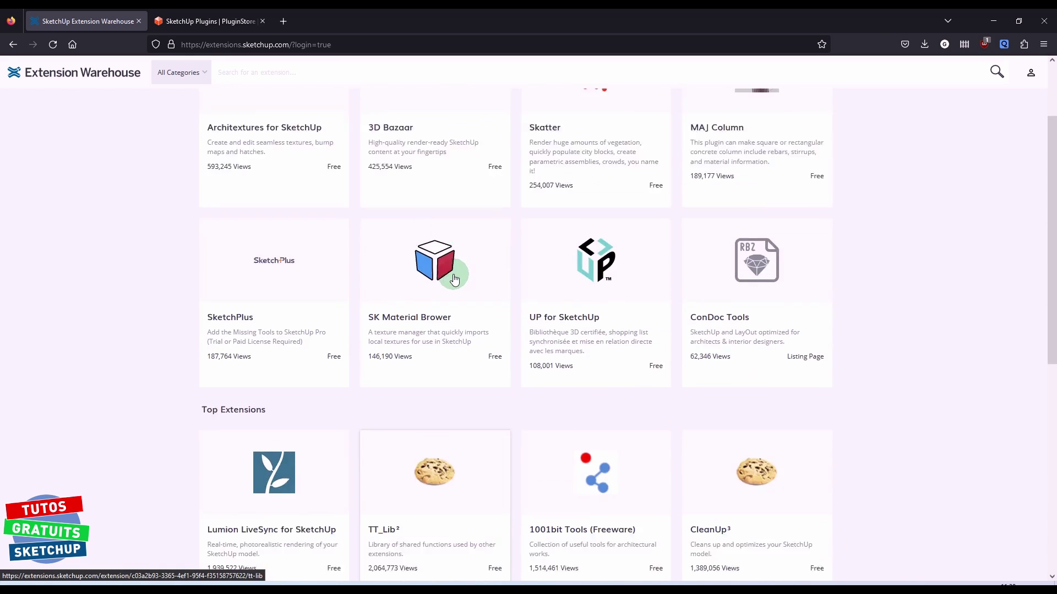
{"action": "scroll", "coordinate": [449, 276], "scroll_direction": "up", "scroll_amount": 2}
{"action": "scroll", "coordinate": [456, 273], "scroll_direction": "down", "scroll_amount": 7}
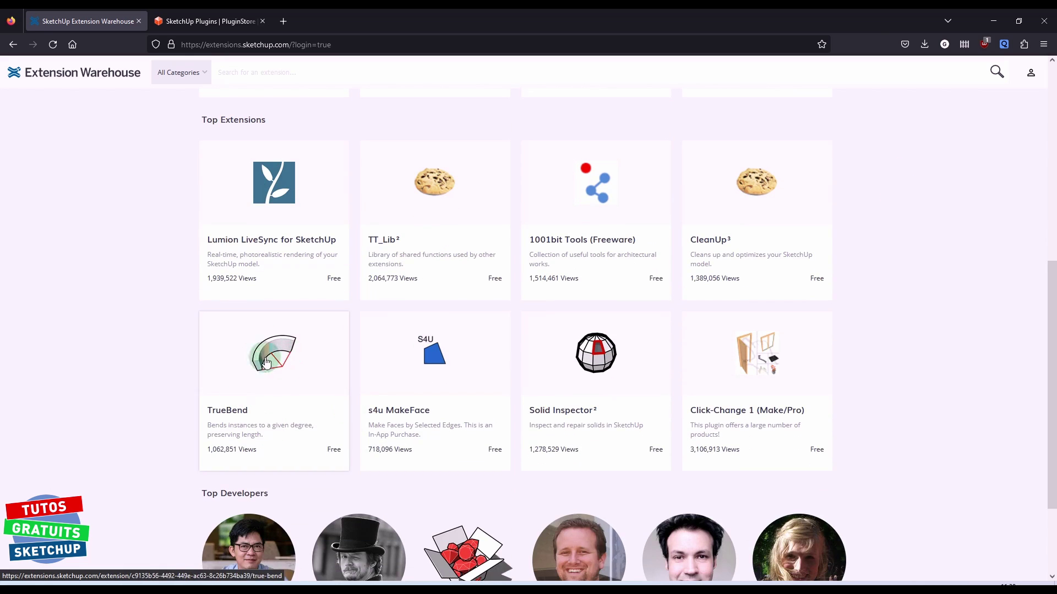
{"action": "scroll", "coordinate": [391, 323], "scroll_direction": "up", "scroll_amount": 4}
{"action": "scroll", "coordinate": [349, 208], "scroll_direction": "up", "scroll_amount": 3}
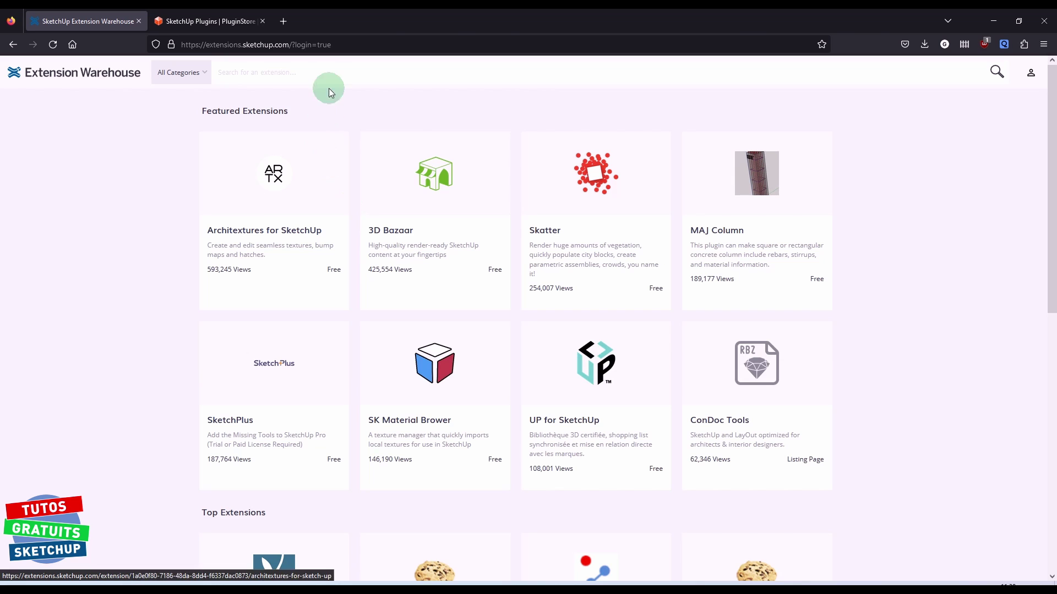
Search the Extension Warehouse for 'convert'.
{"action": "left_click", "coordinate": [333, 71]}
{"action": "type", "text": "con"}
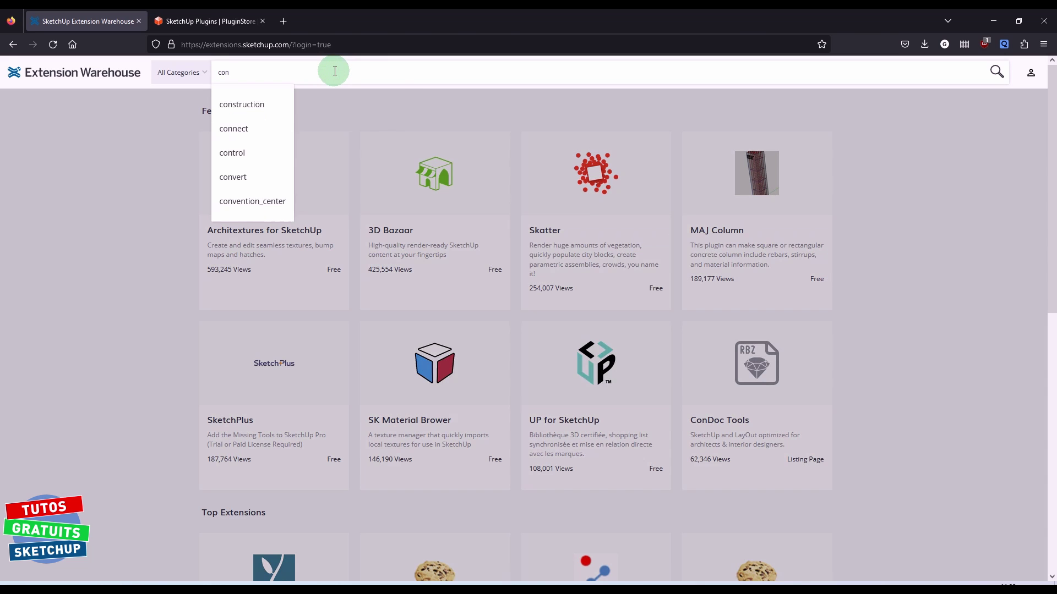
{"action": "type", "text": "vert"}
{"action": "key", "text": "Return"}
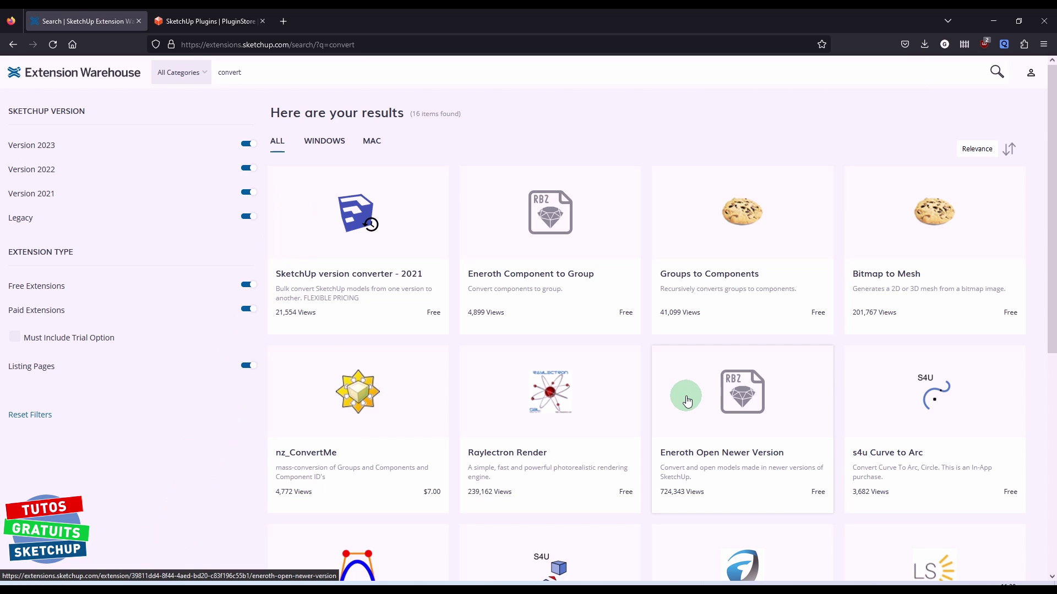
Download Eneroth Open Newer Version v1.0.8 as ene_open_newer_version_v1.0.8.rbz.
{"action": "left_click", "coordinate": [728, 403]}
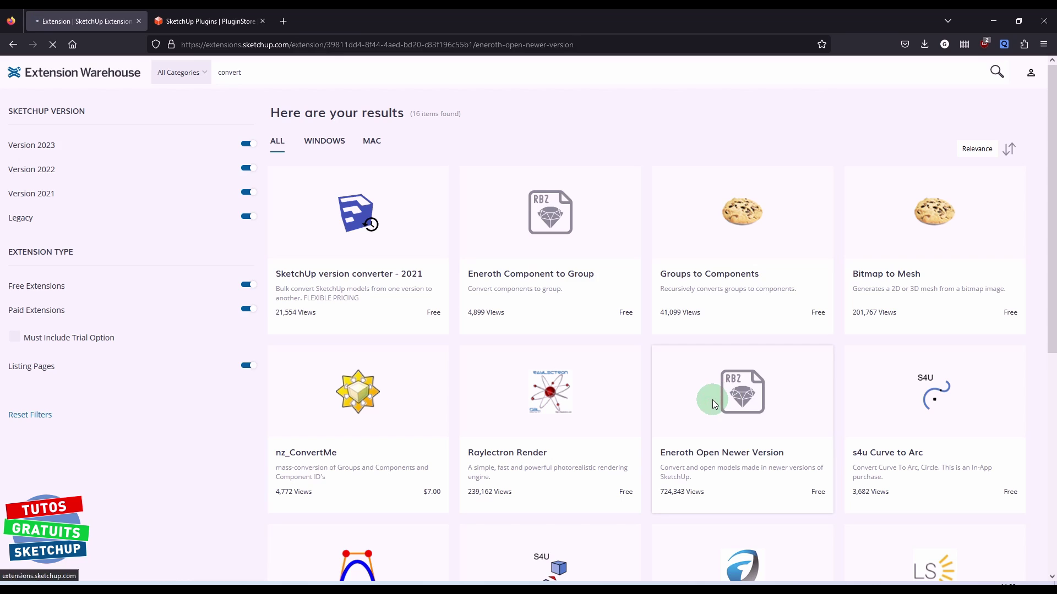
{"action": "left_click", "coordinate": [614, 403]}
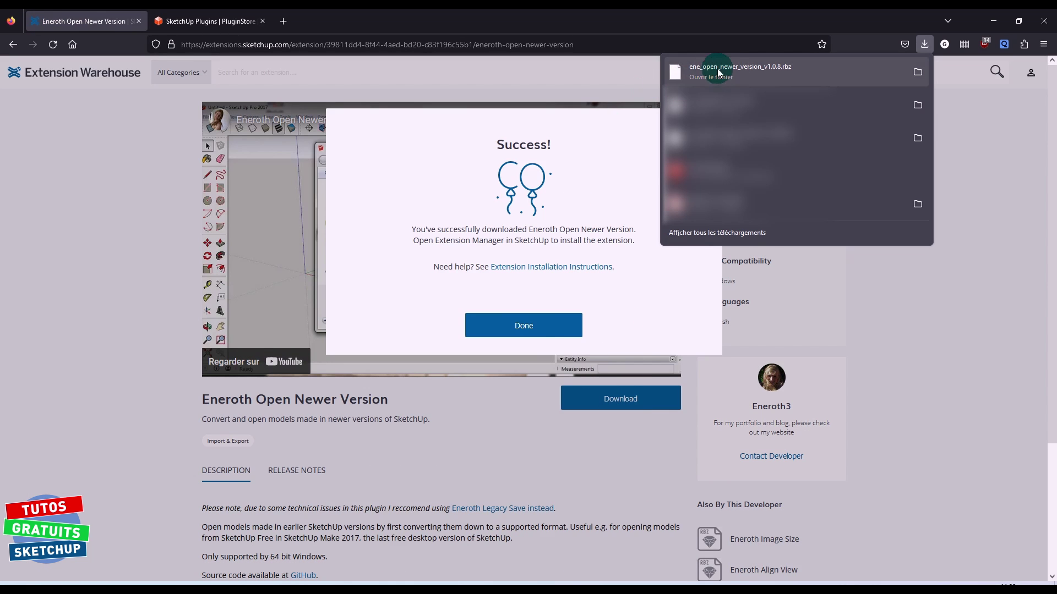
{"action": "left_click", "coordinate": [539, 335]}
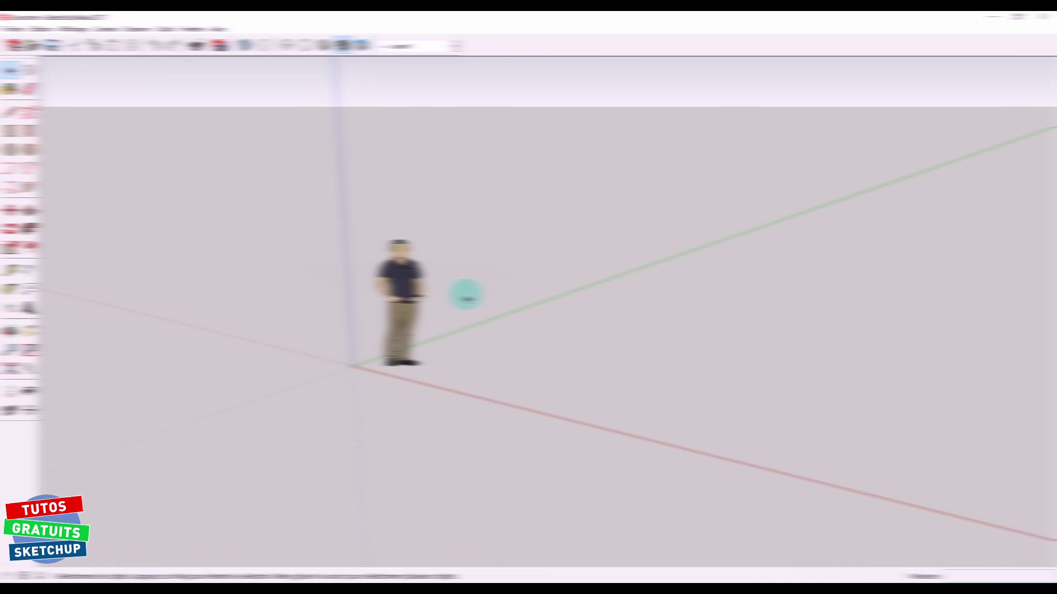
{"action": "left_click", "coordinate": [192, 28]}
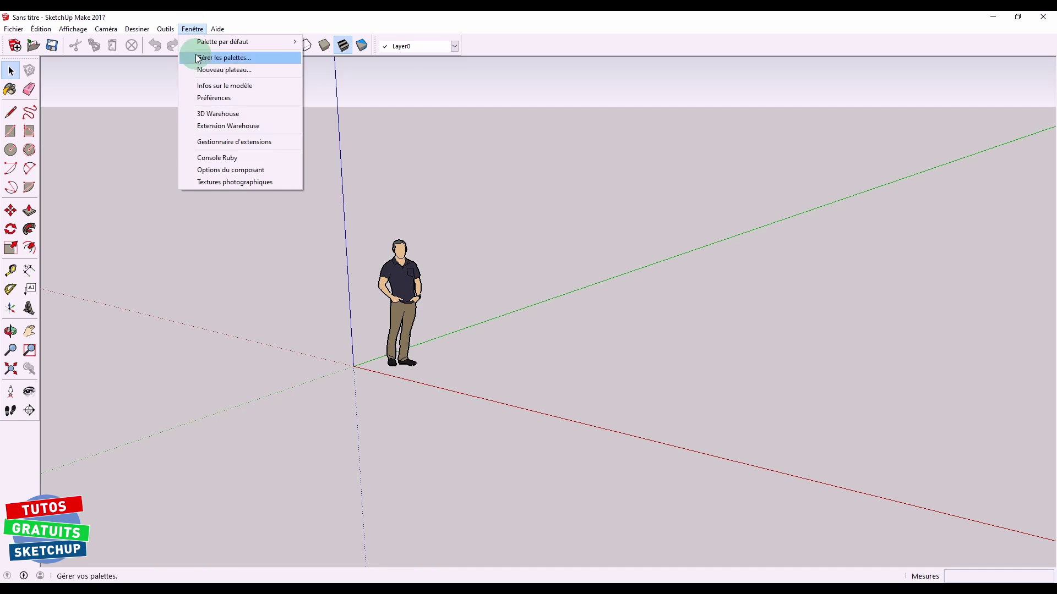
Install True Bend from tt_truebend_v1.2.0.rbz in the Extension Manager.
{"action": "left_click", "coordinate": [246, 144]}
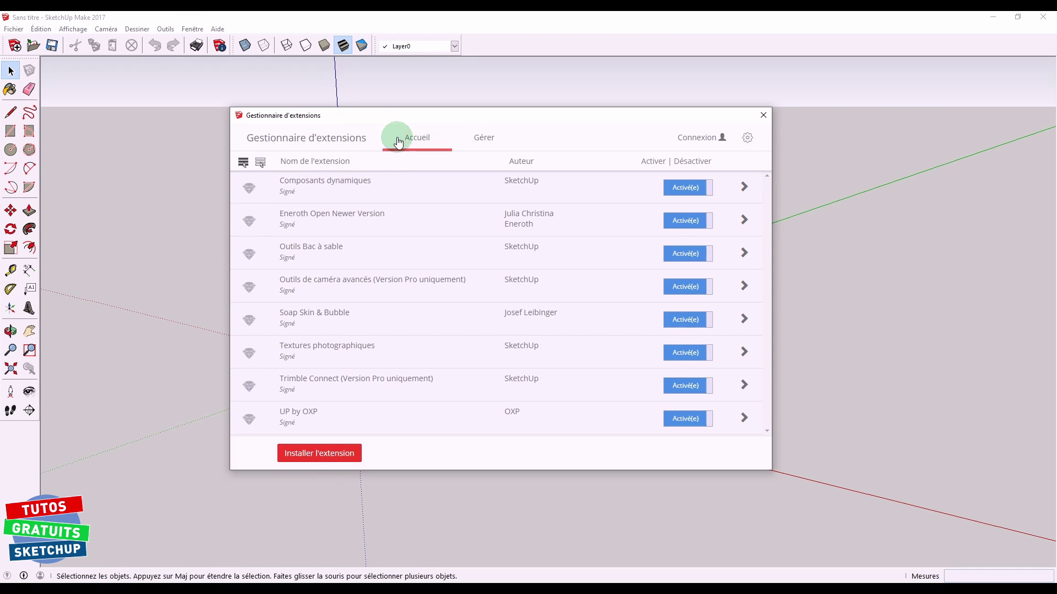
{"action": "left_click", "coordinate": [312, 460]}
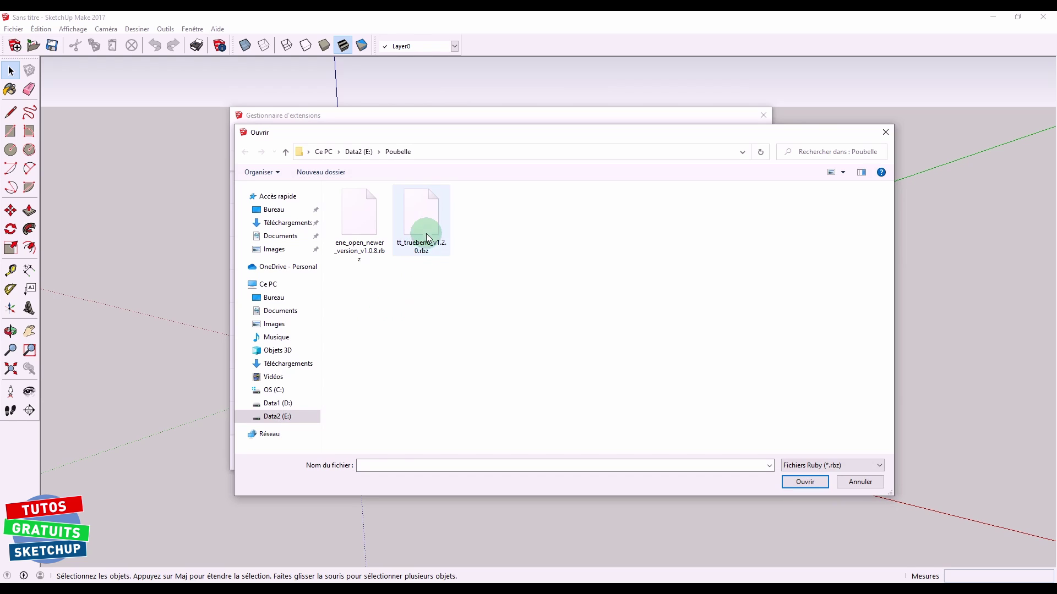
{"action": "left_click", "coordinate": [426, 224]}
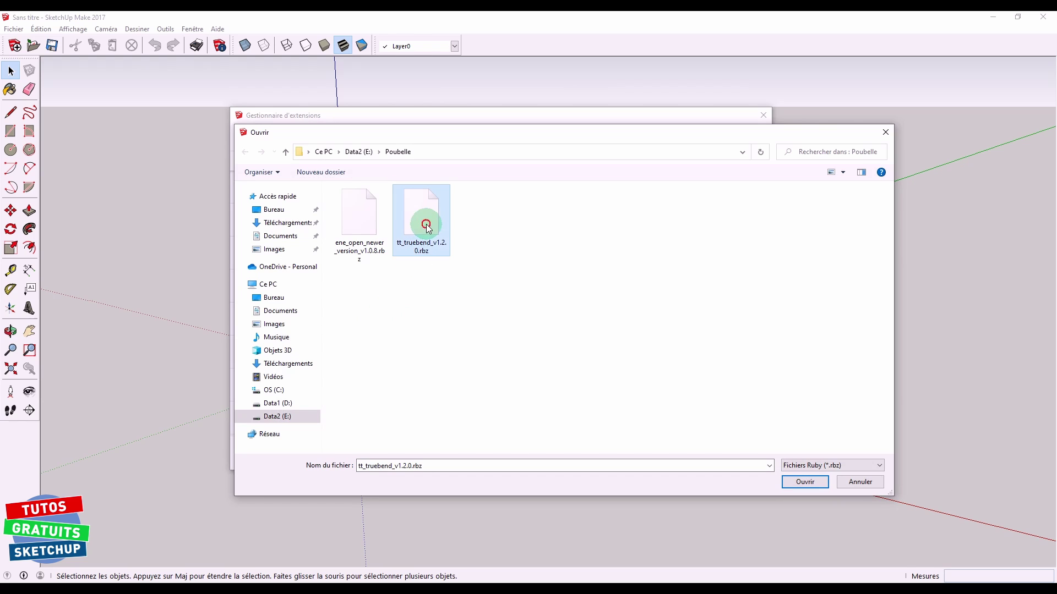
{"action": "left_click", "coordinate": [798, 483]}
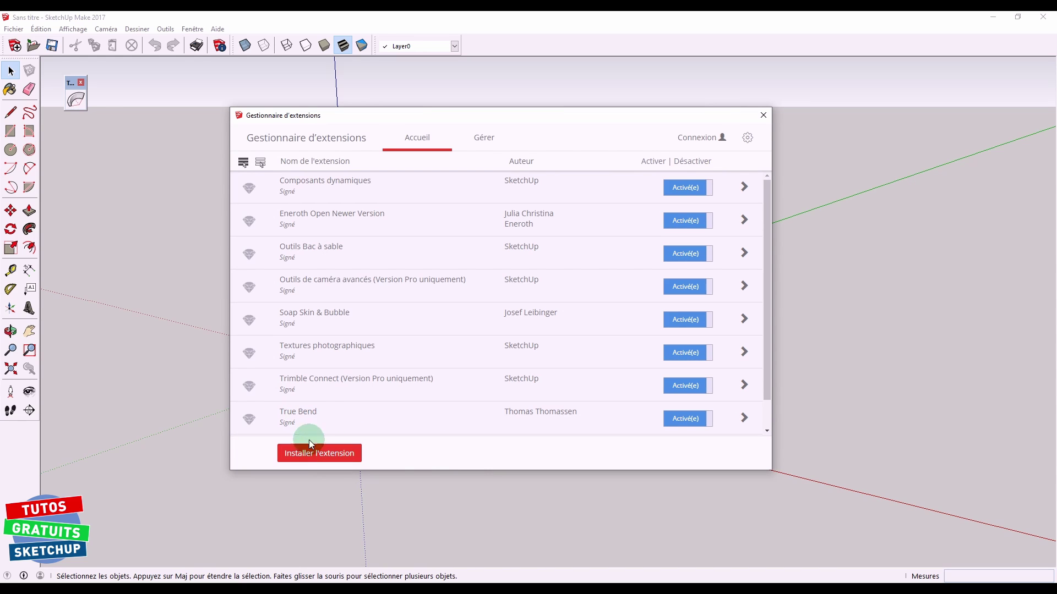
Install Eneroth Open Newer Version from ene_open_newer_version_v1.0.8.rbz, then close the Extension Manager.
{"action": "left_click", "coordinate": [309, 456]}
{"action": "left_click", "coordinate": [375, 245]}
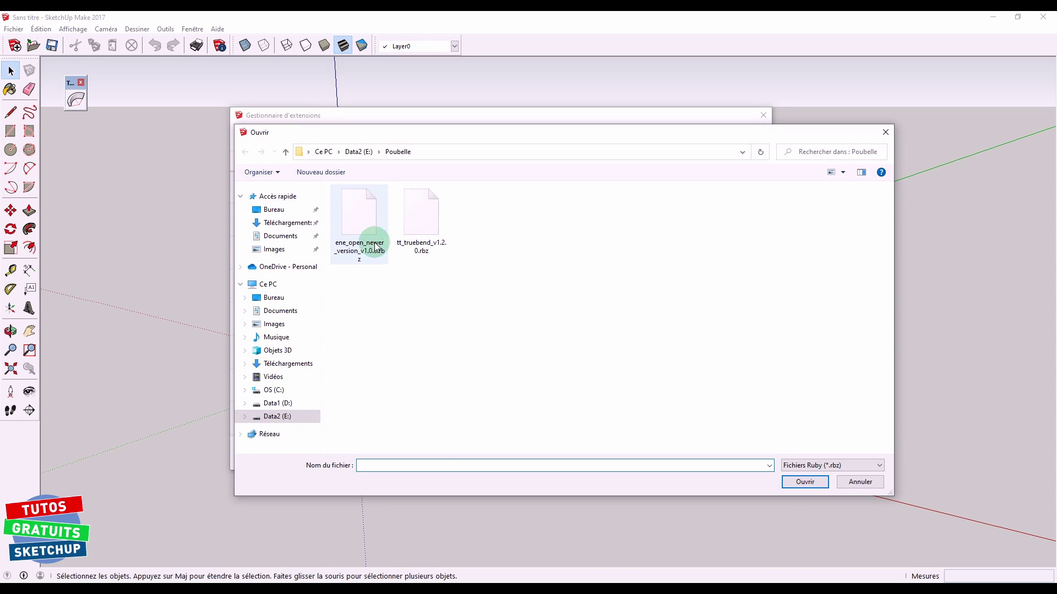
{"action": "left_click", "coordinate": [363, 220]}
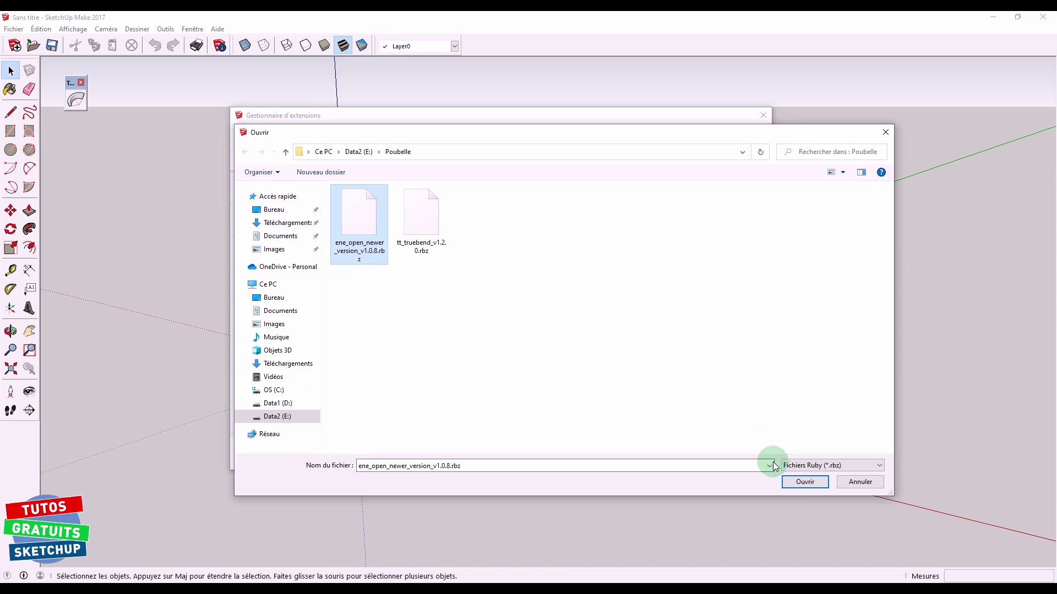
{"action": "left_click", "coordinate": [799, 482]}
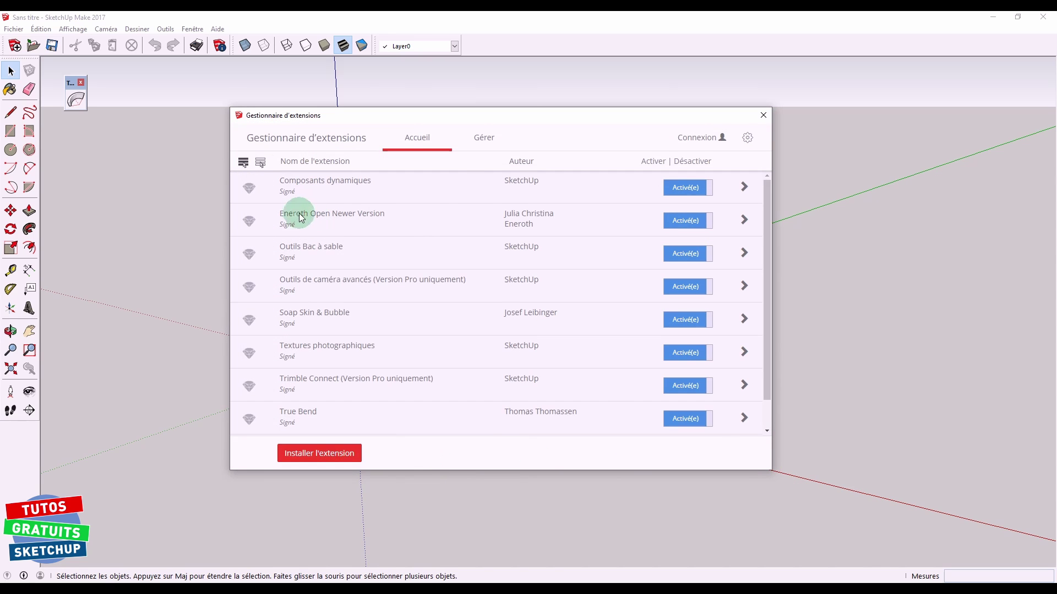
{"action": "left_click", "coordinate": [763, 114]}
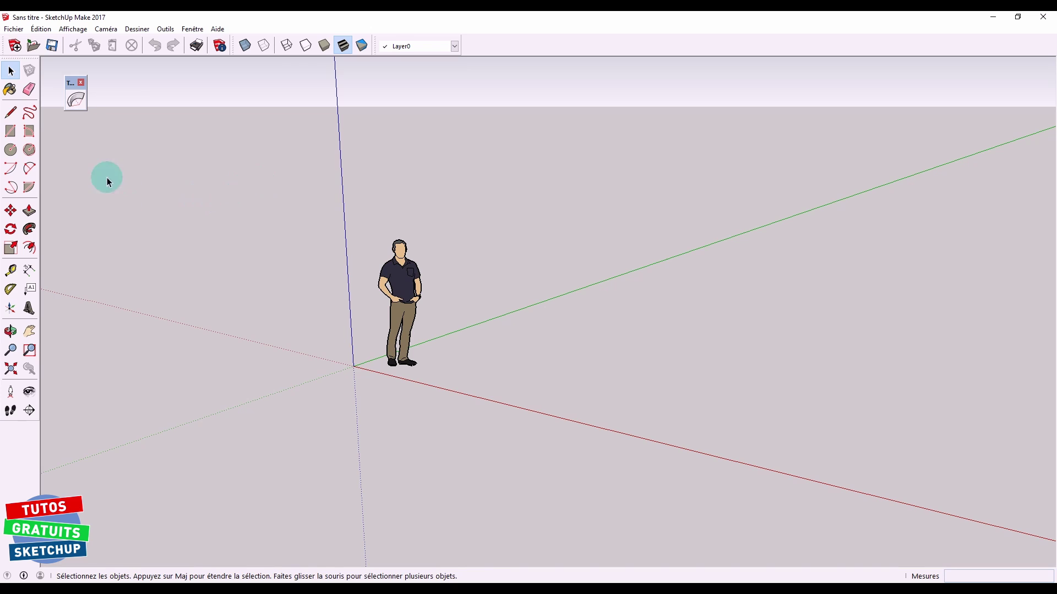
Close the floating True Bend toolbar and find TrueBend under Outils and Open Newer Version under Fichier.
{"action": "left_click", "coordinate": [82, 83]}
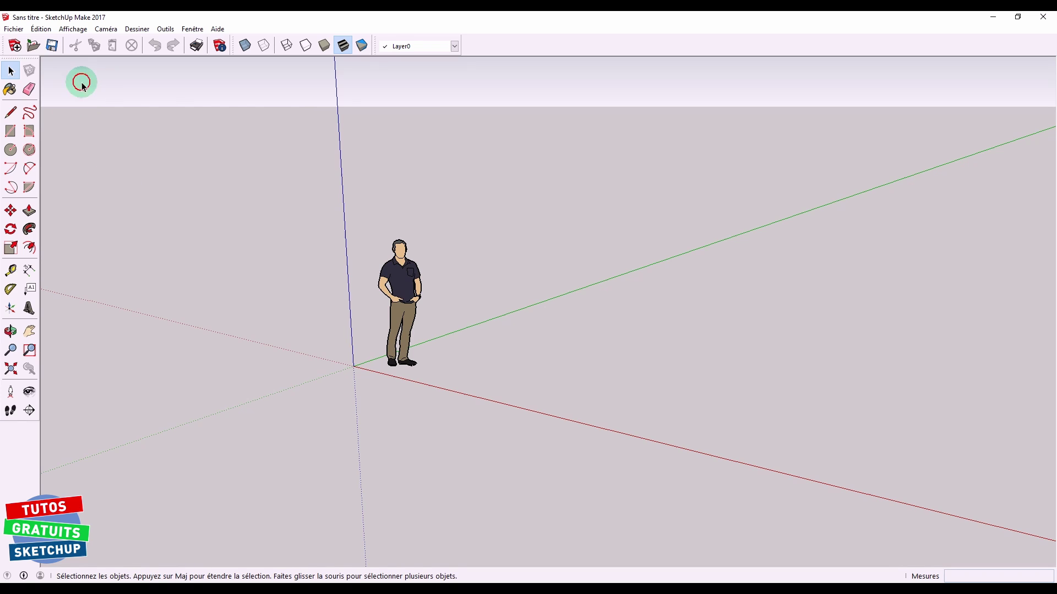
{"action": "left_click", "coordinate": [165, 28]}
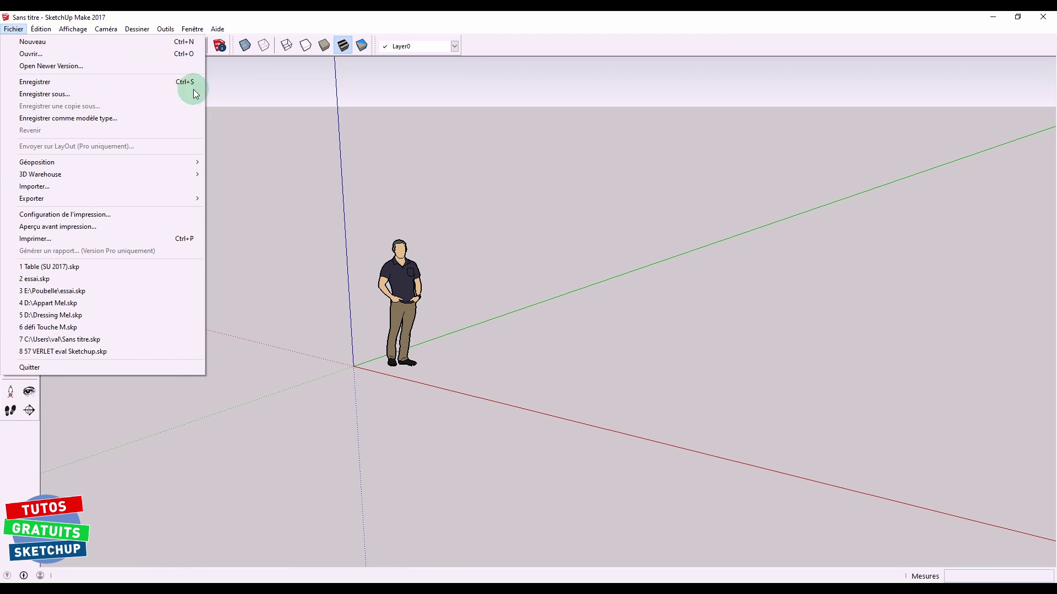
{"action": "left_click", "coordinate": [307, 236]}
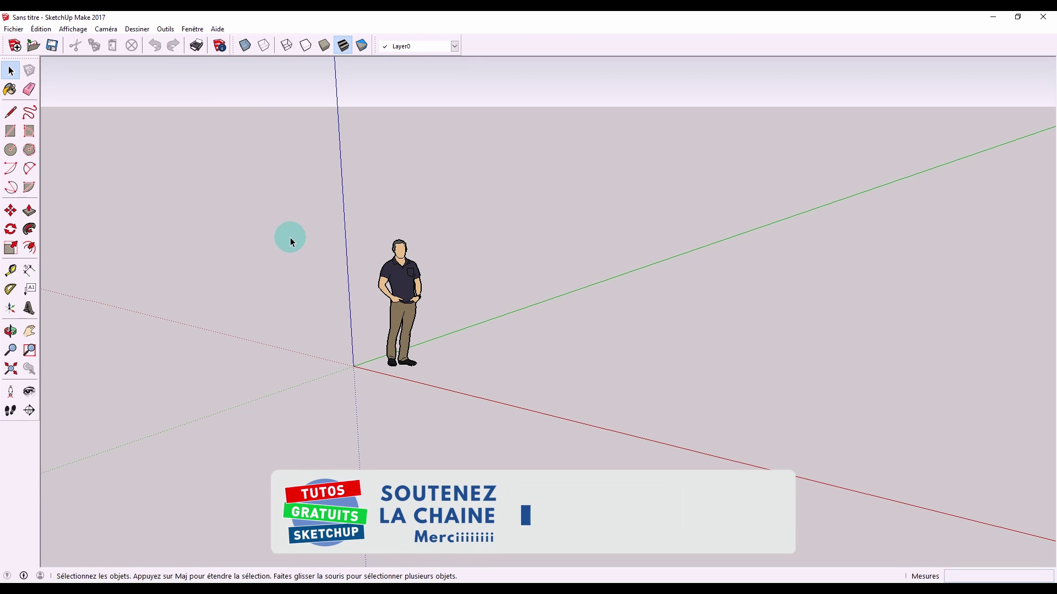
Uninstall True Bend and Eneroth Open Newer Version in the Extension Manager, confirming each removal.
{"action": "left_click", "coordinate": [192, 28]}
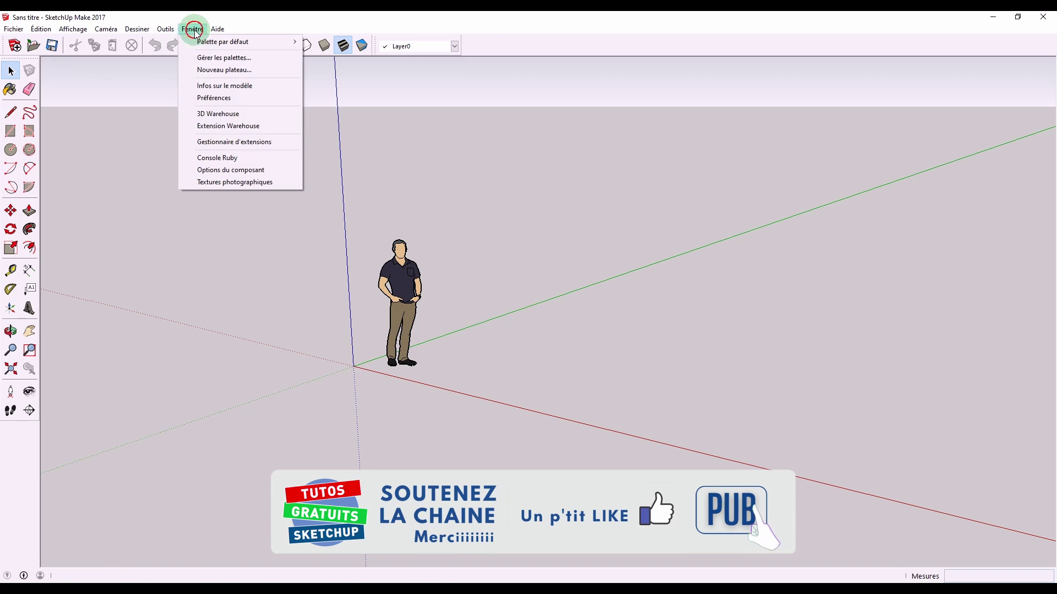
{"action": "left_click", "coordinate": [222, 146]}
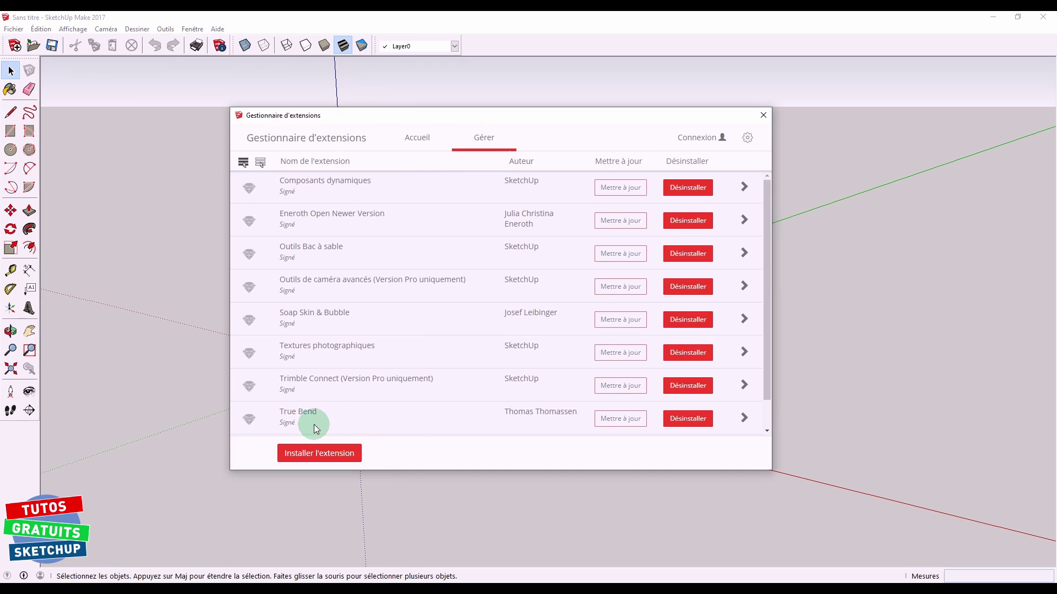
{"action": "left_click", "coordinate": [679, 420]}
{"action": "left_click", "coordinate": [621, 243]}
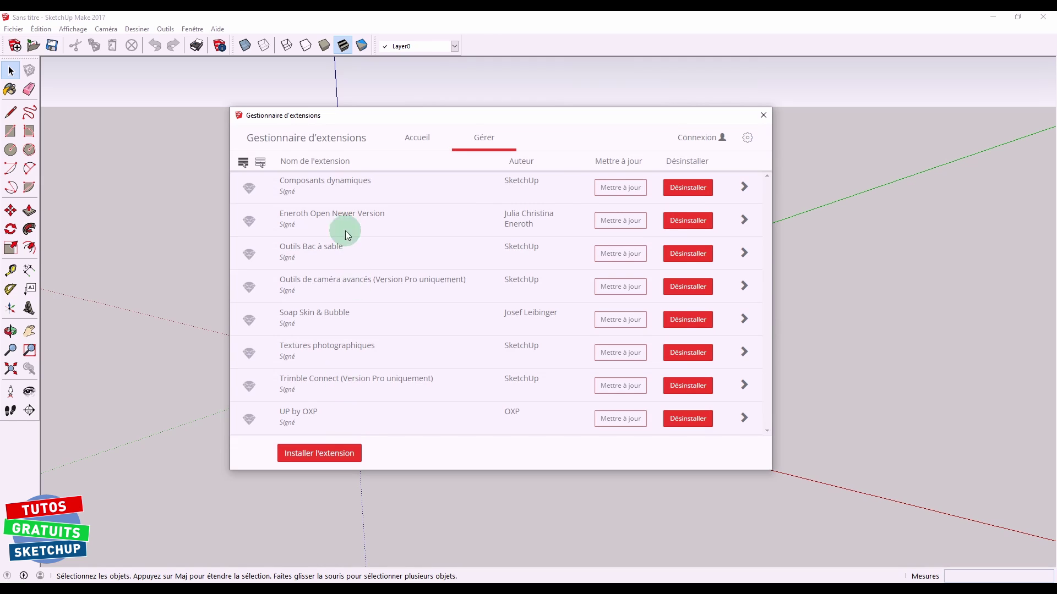
{"action": "left_click", "coordinate": [679, 220]}
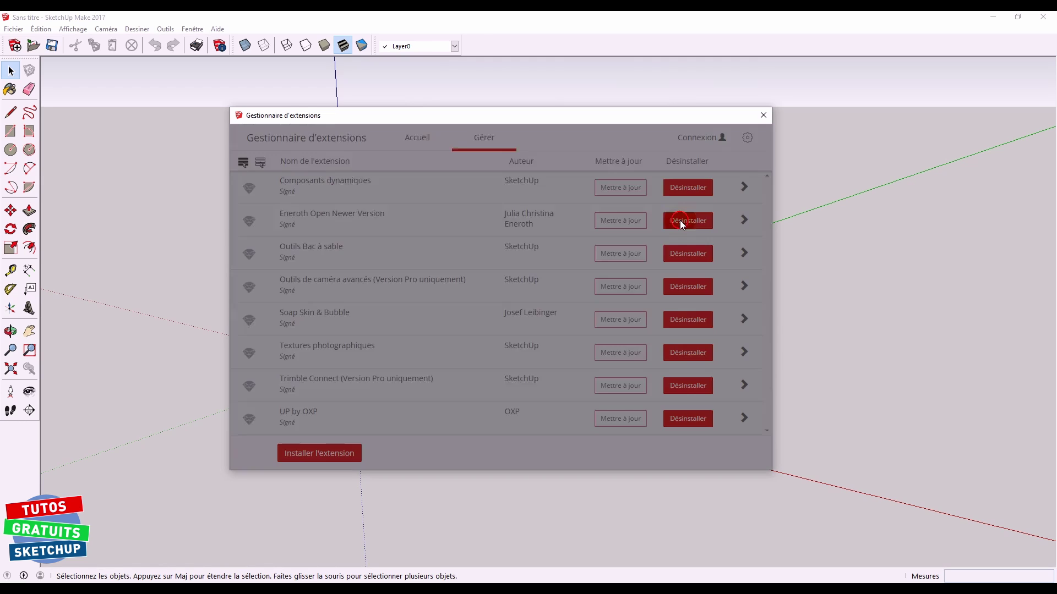
{"action": "left_click", "coordinate": [619, 255]}
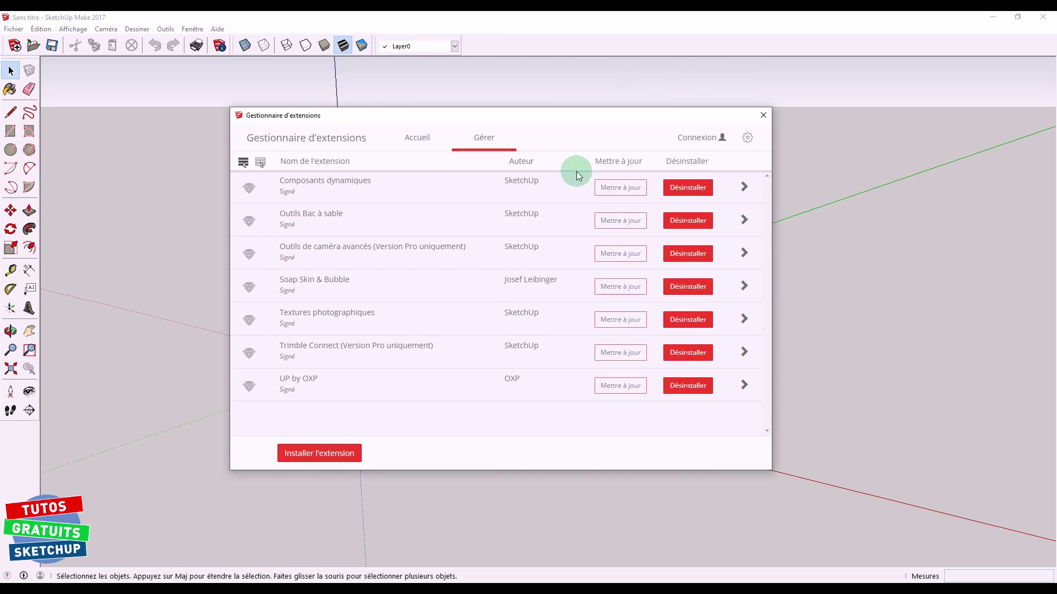
Close the Extension Manager, try running TrueBend from Outils, and dismiss its warning.
{"action": "left_click", "coordinate": [763, 115]}
{"action": "left_click", "coordinate": [165, 29]}
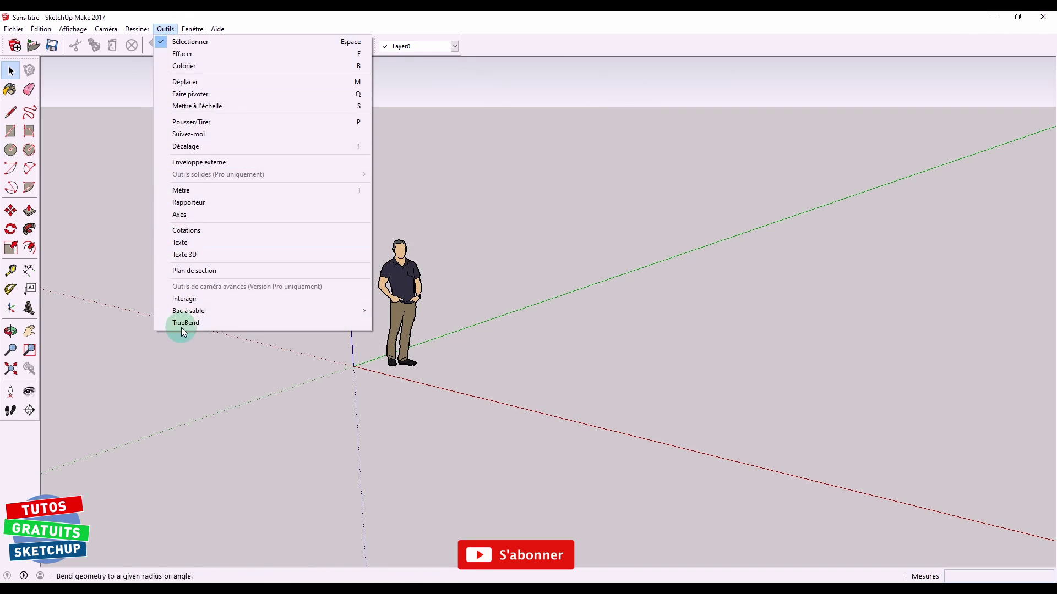
{"action": "left_click", "coordinate": [176, 323]}
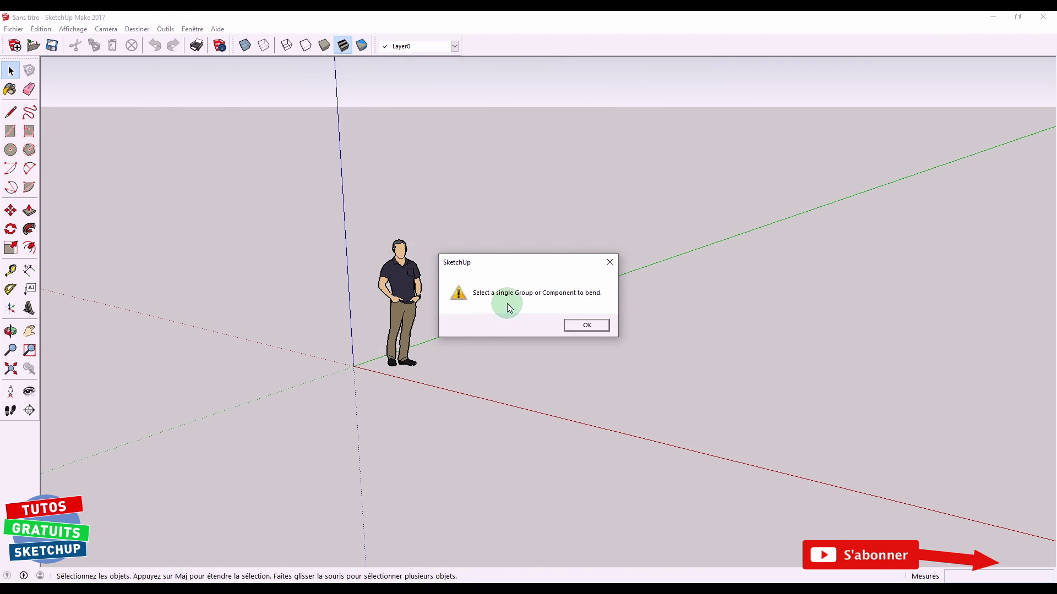
{"action": "left_click", "coordinate": [587, 325]}
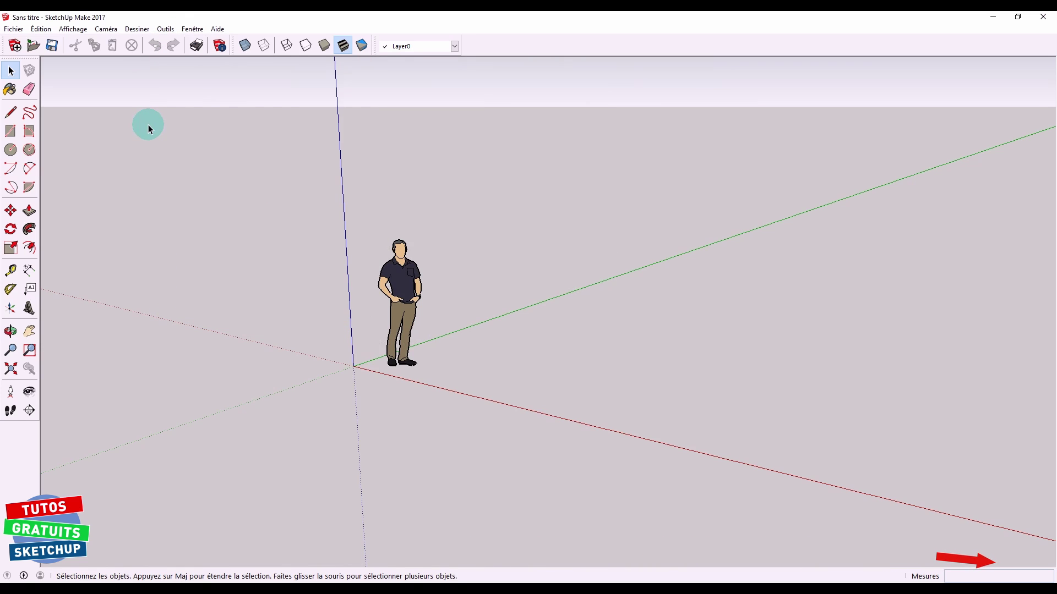
Recheck the Fichier and Outils menus for Open Newer Version and TrueBend entries.
{"action": "left_click", "coordinate": [14, 29]}
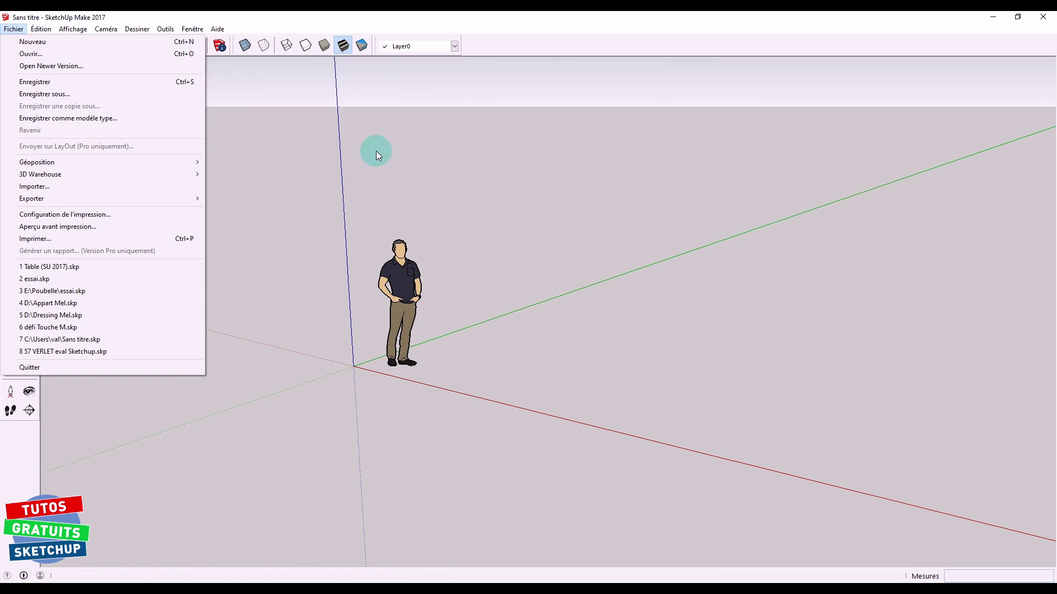
{"action": "left_click", "coordinate": [481, 217]}
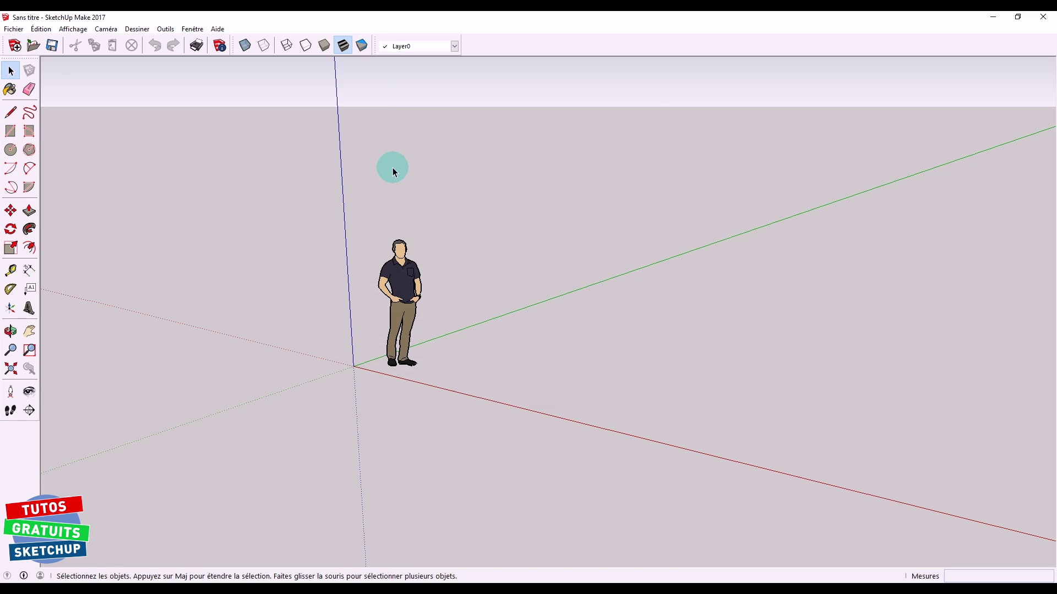
{"action": "left_click", "coordinate": [165, 29]}
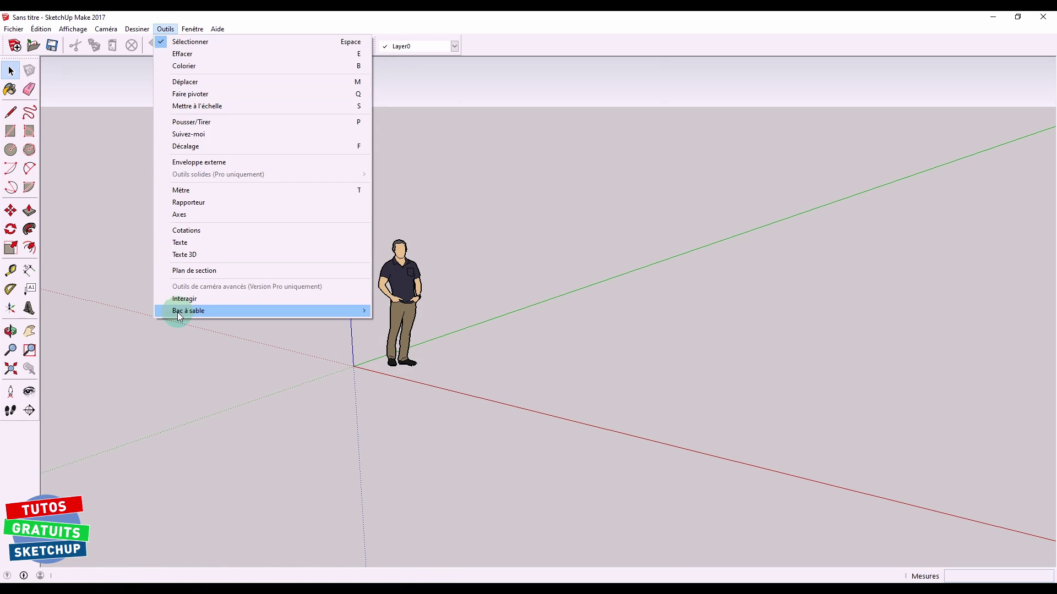
{"action": "left_click", "coordinate": [14, 29]}
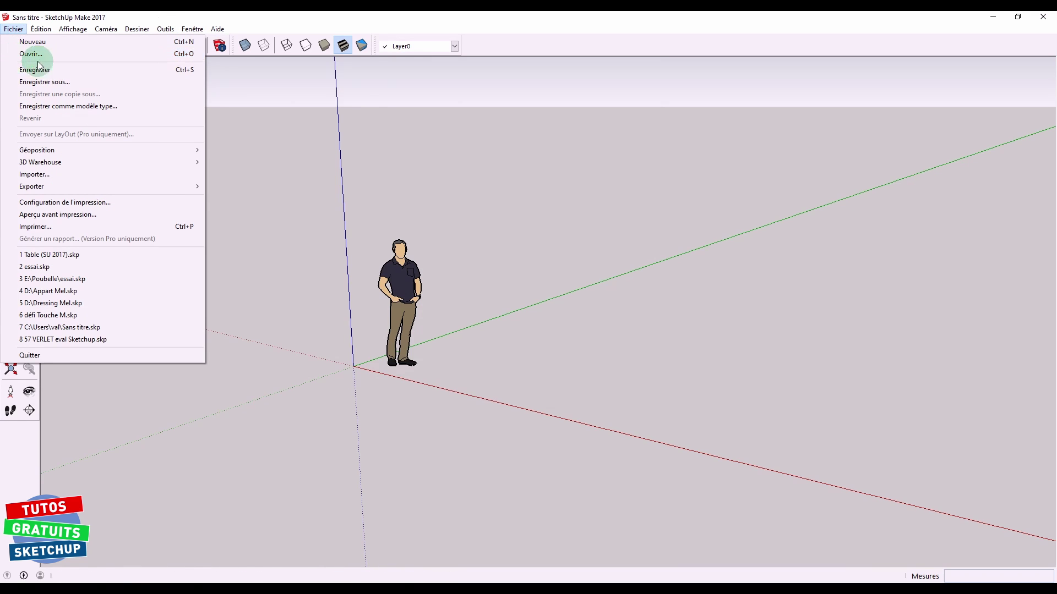
{"action": "left_click", "coordinate": [453, 207]}
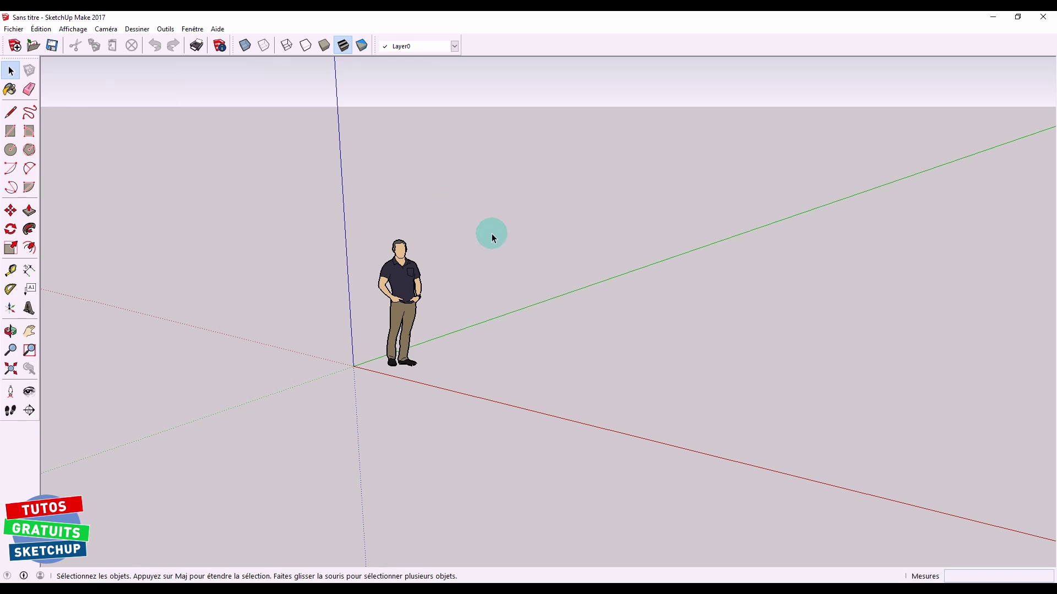